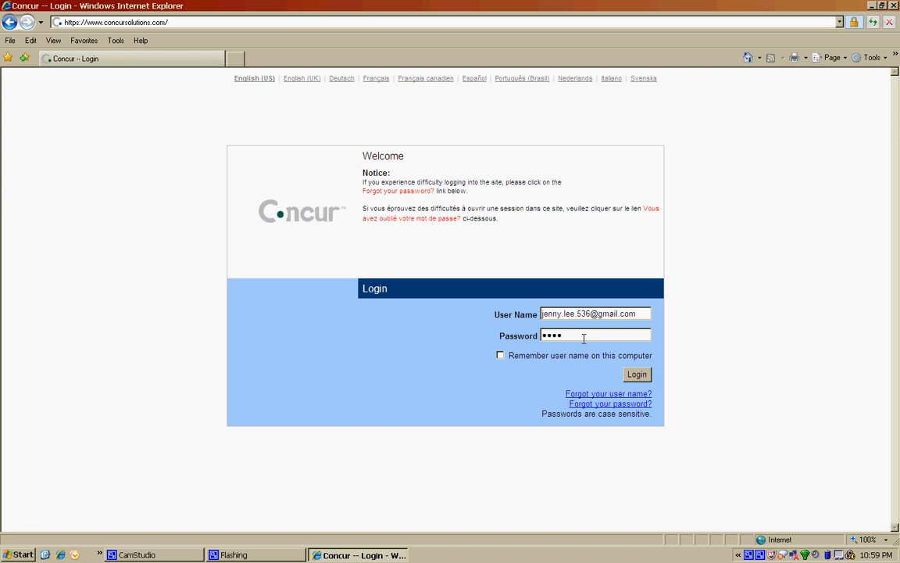
- Log in to the account with the credentials already entered
click(639, 375)
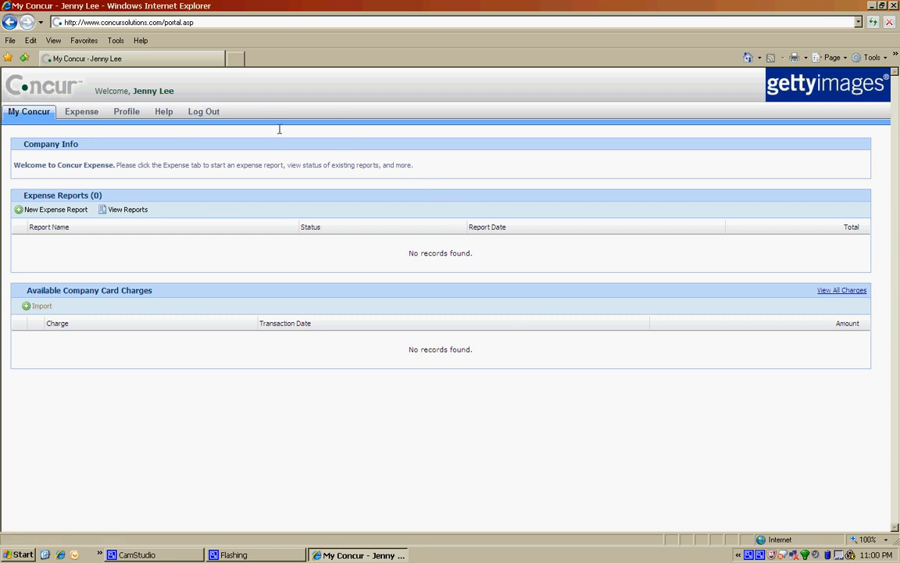
- Review the personal information page and the system settings in the user profile
click(135, 113)
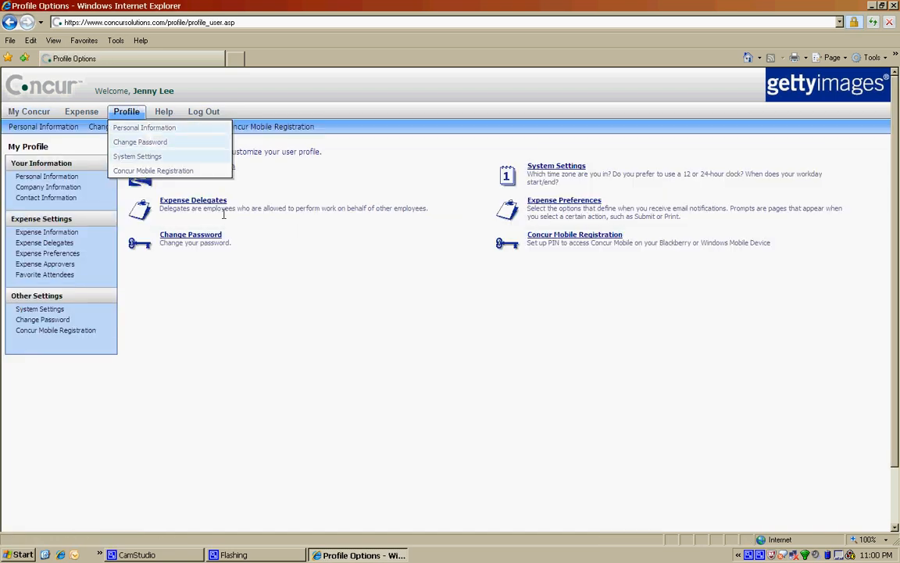
click(198, 164)
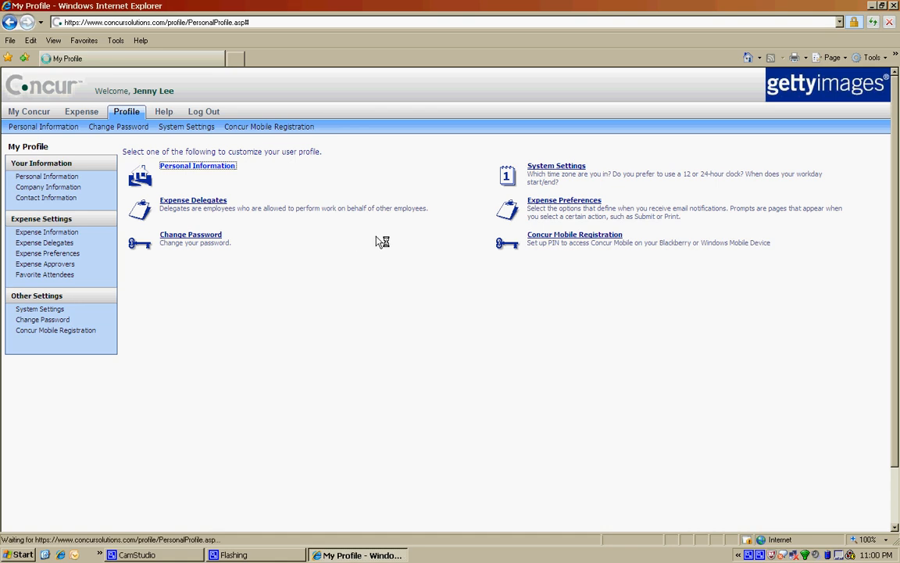
scroll(394, 243, down, 3)
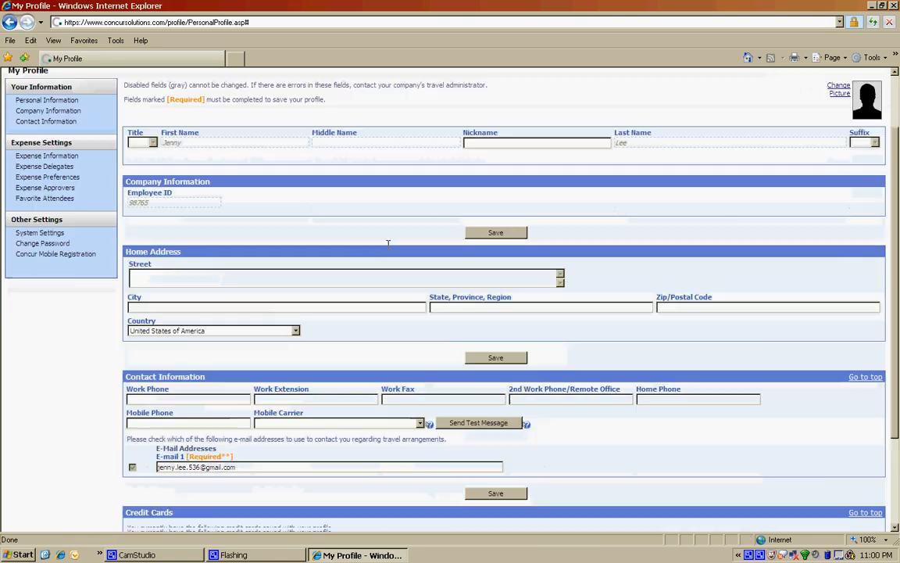
scroll(387, 245, up, 1)
scroll(388, 245, up, 2)
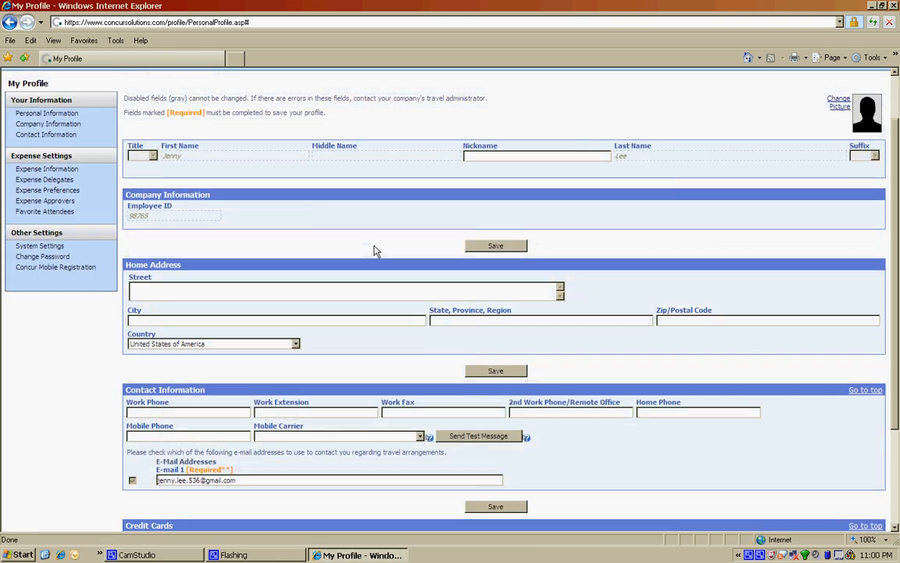
click(39, 246)
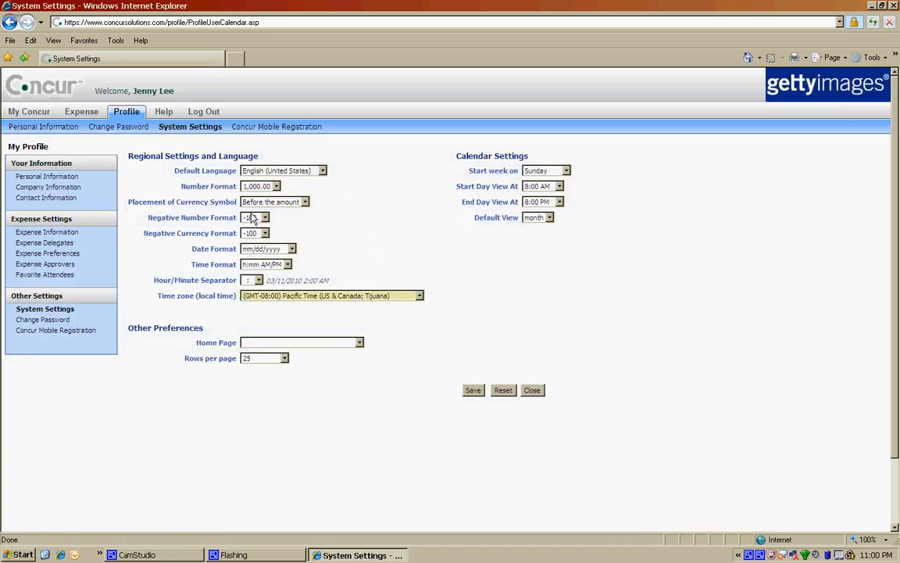
- Create a new expense report with the report name "tutorial" and the business purpose "tutorial"
click(93, 114)
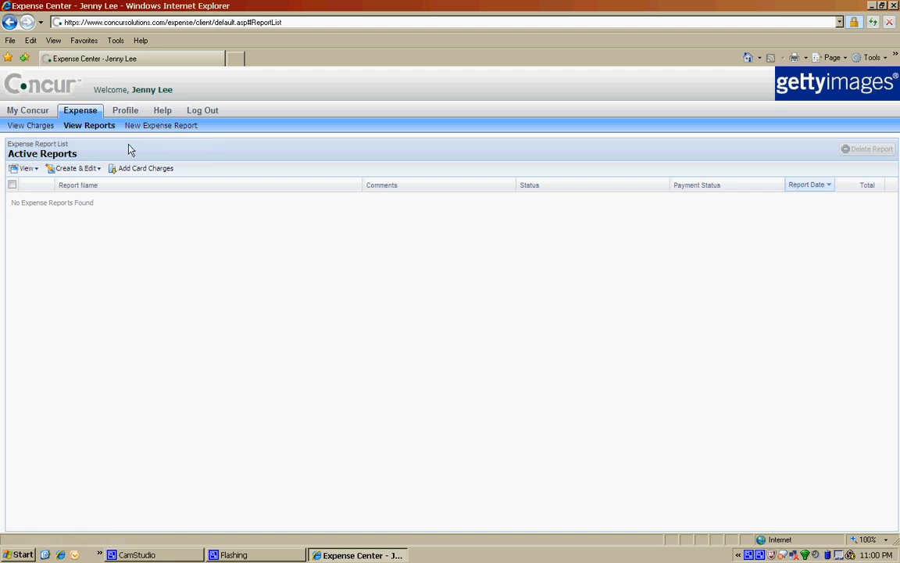
click(99, 170)
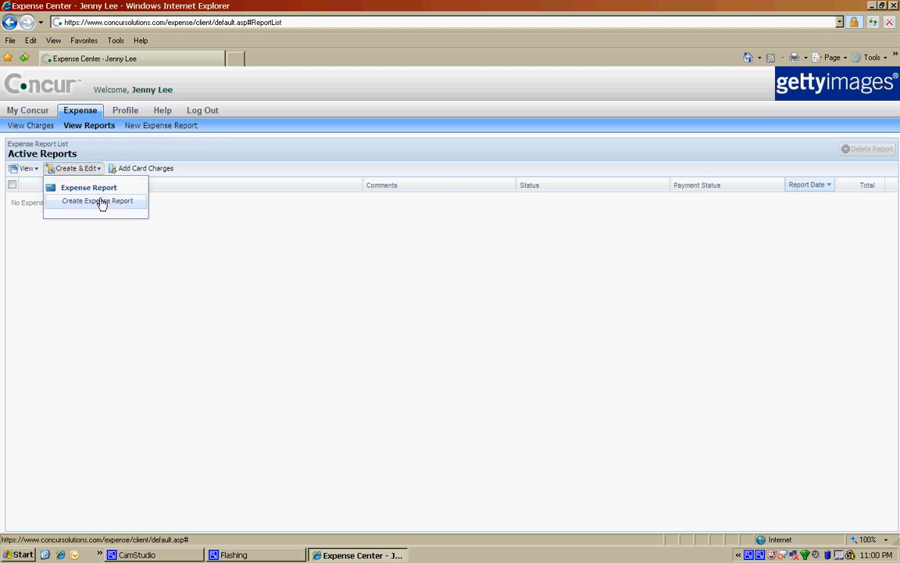
click(101, 203)
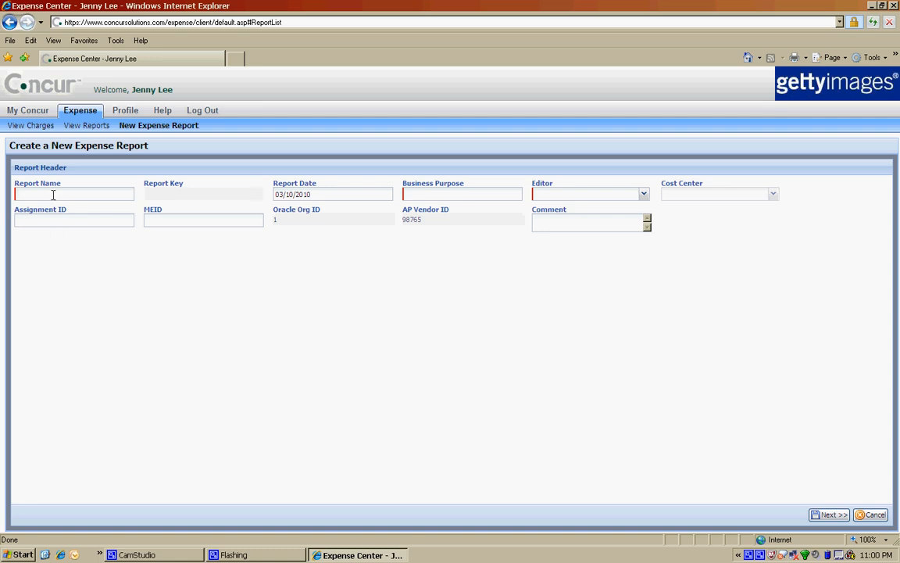
text(tutorial)
text(tutorial)
- Choose the editor for the report header and set the cost center to 1405
click(644, 196)
scroll(615, 279, down, 1)
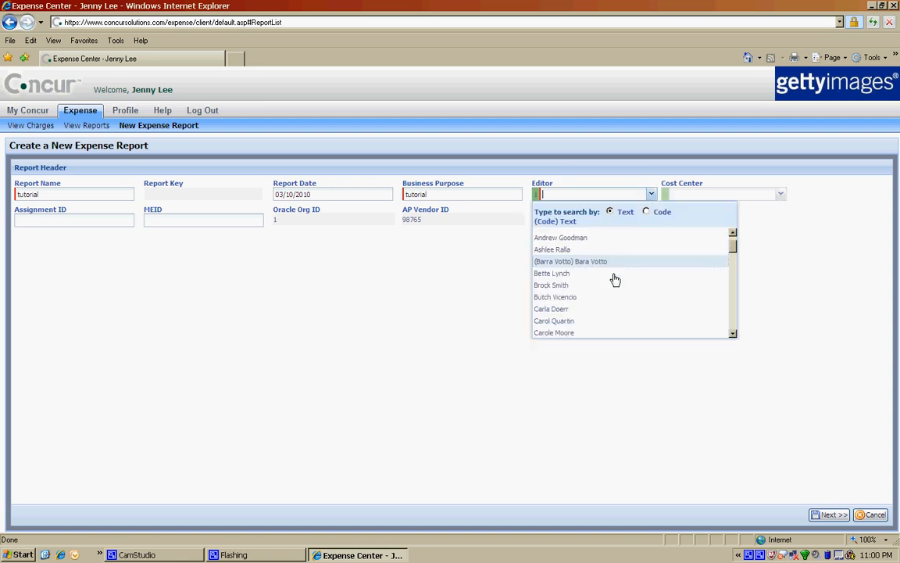
scroll(615, 280, down, 2)
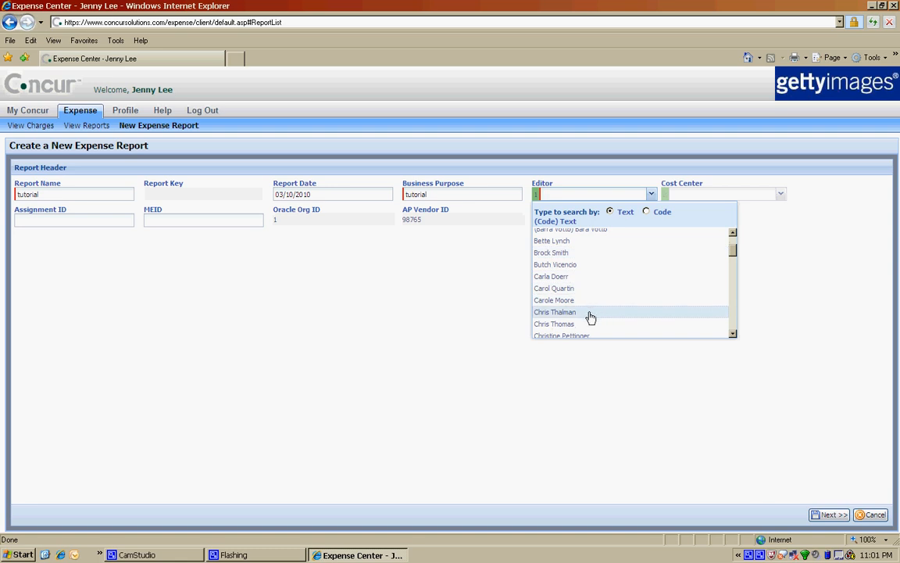
click(590, 315)
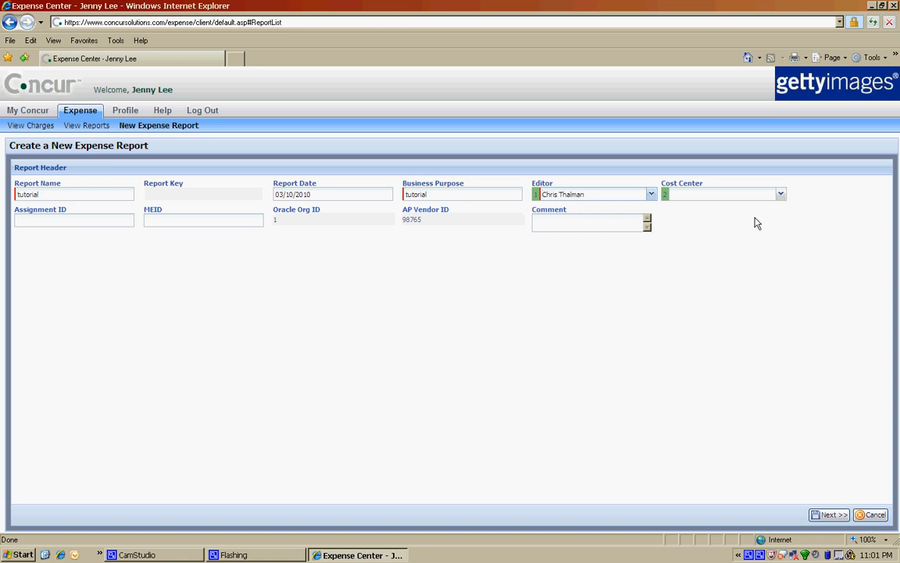
click(780, 195)
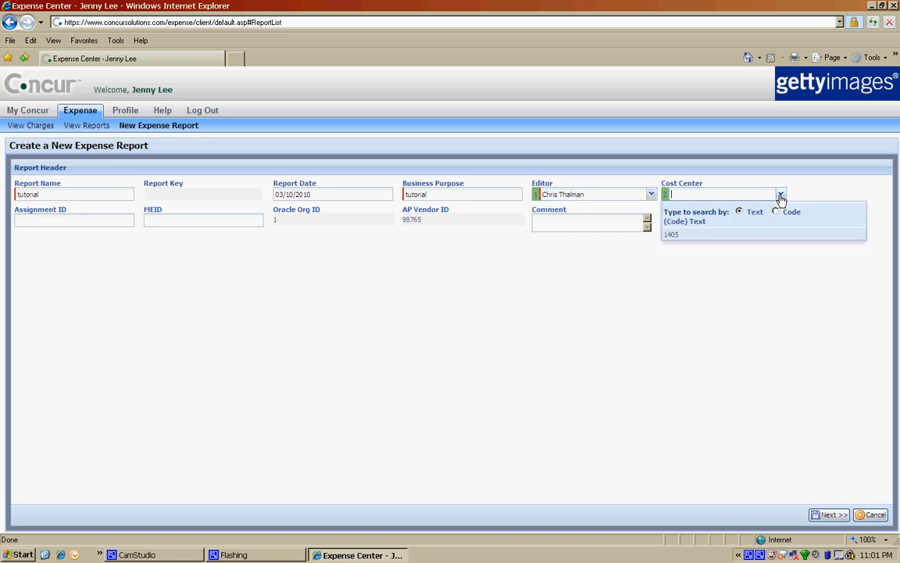
click(714, 239)
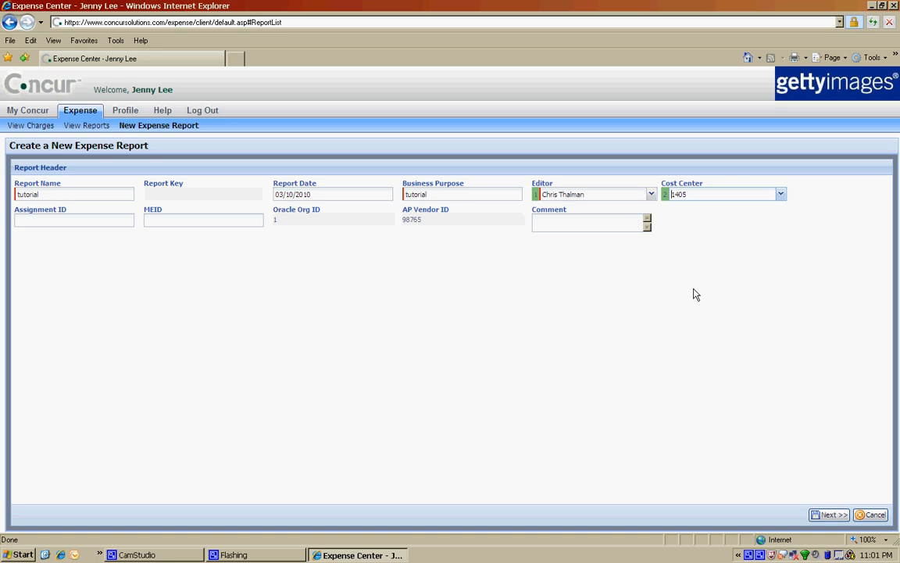
- Leave the assignment ID empty, enter the comment "very fun assignment" and save the report header
click(88, 220)
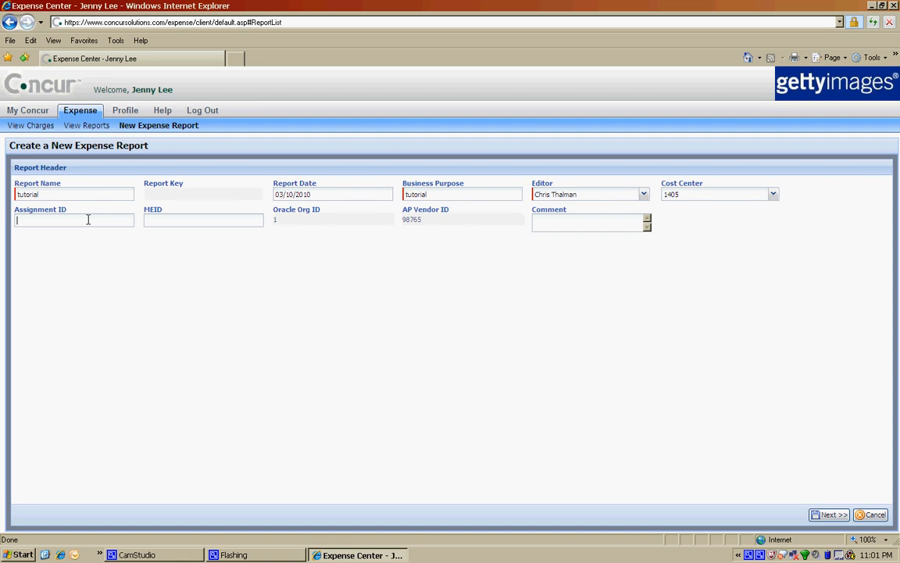
click(577, 221)
text(very fun assignment)
click(817, 515)
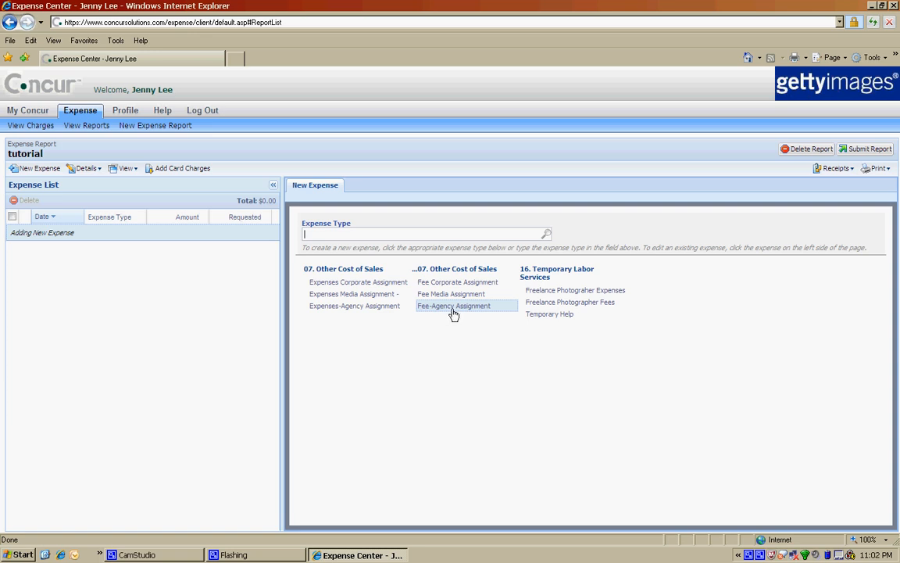
- Add and save a Fee Corporate Assignment expense dated 03/08/2010 in Seattle, Washington, for 50.00 USD
click(469, 288)
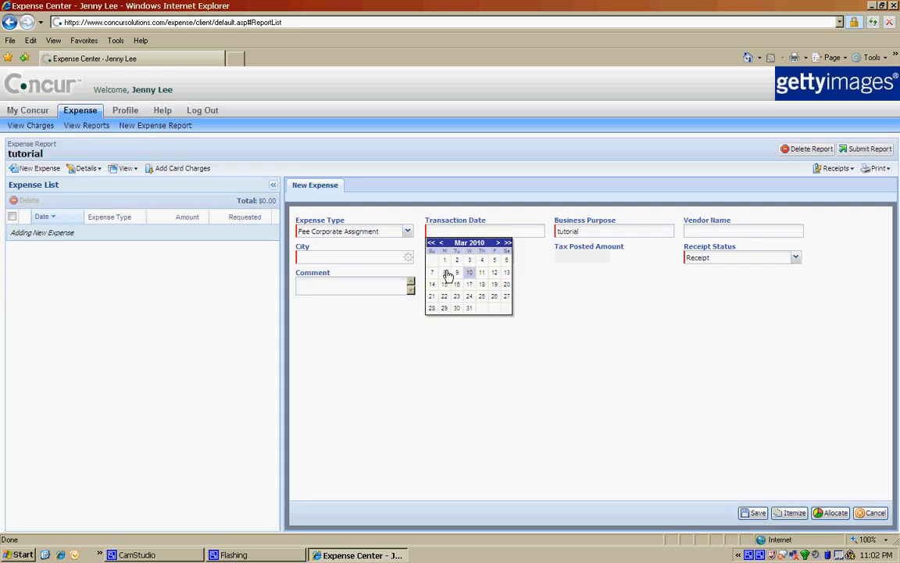
click(444, 274)
click(365, 256)
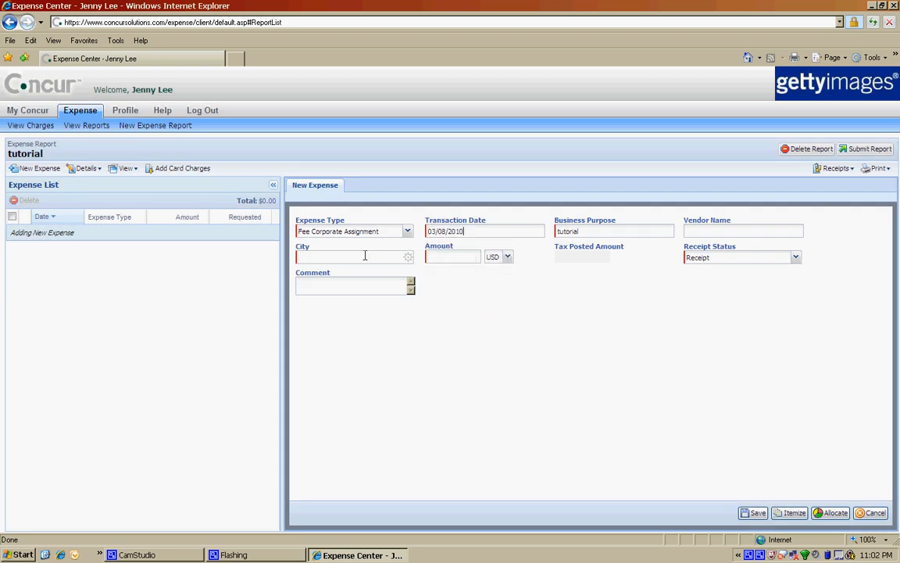
text(seattl)
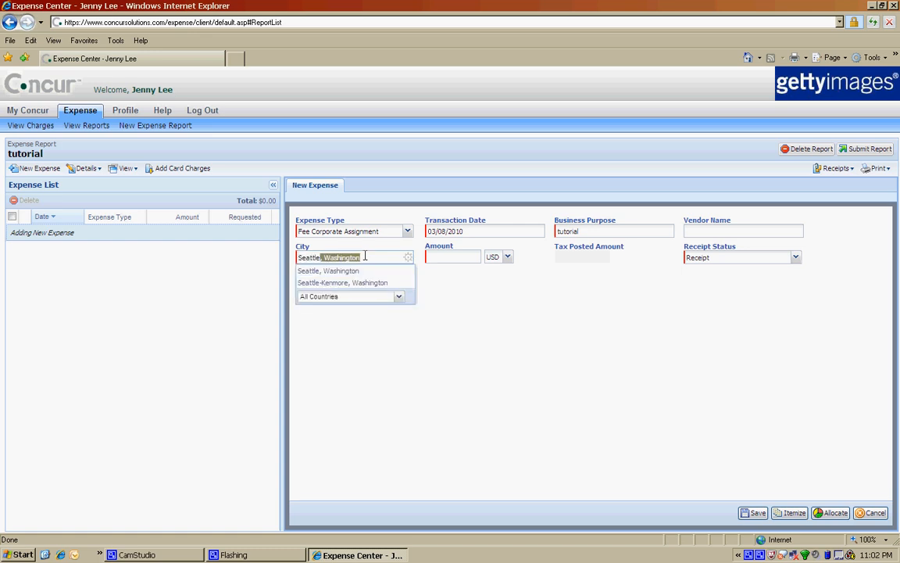
click(360, 271)
click(465, 256)
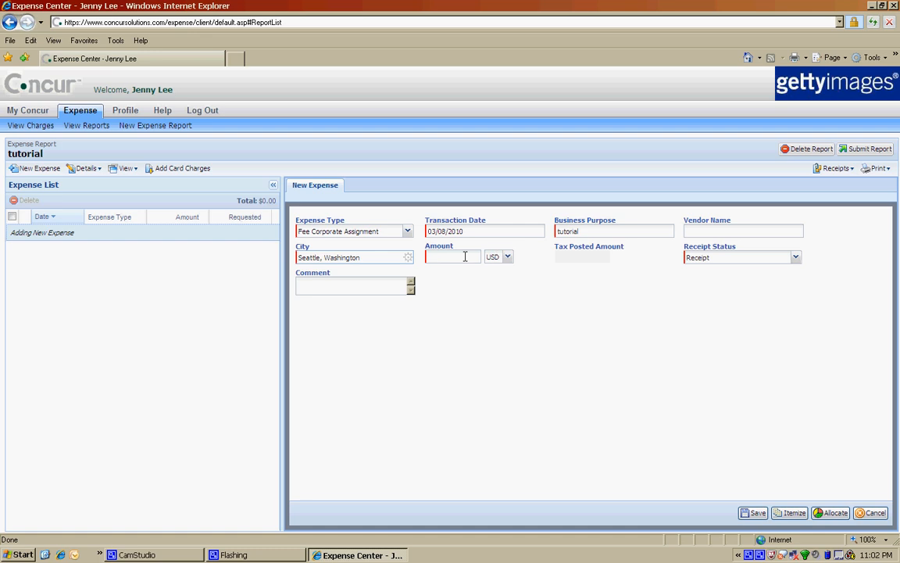
text(50.00)
click(753, 513)
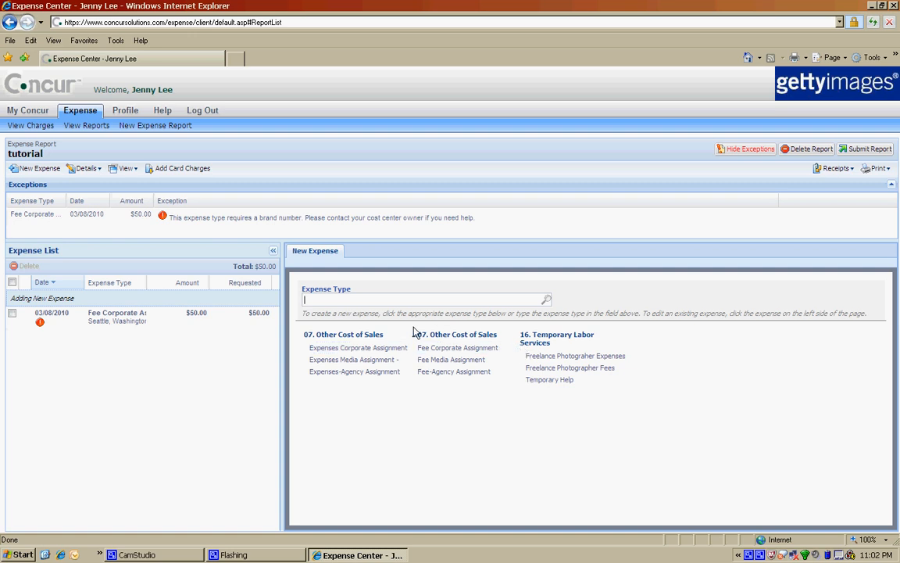
- Allocate the Fee Corporate Assignment expense to brand 942 and save the allocation
click(152, 316)
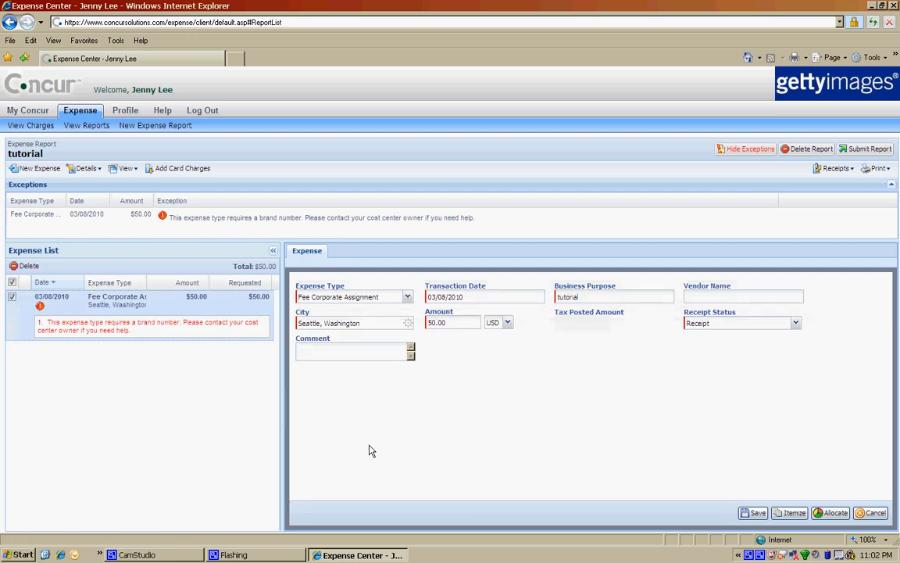
click(824, 516)
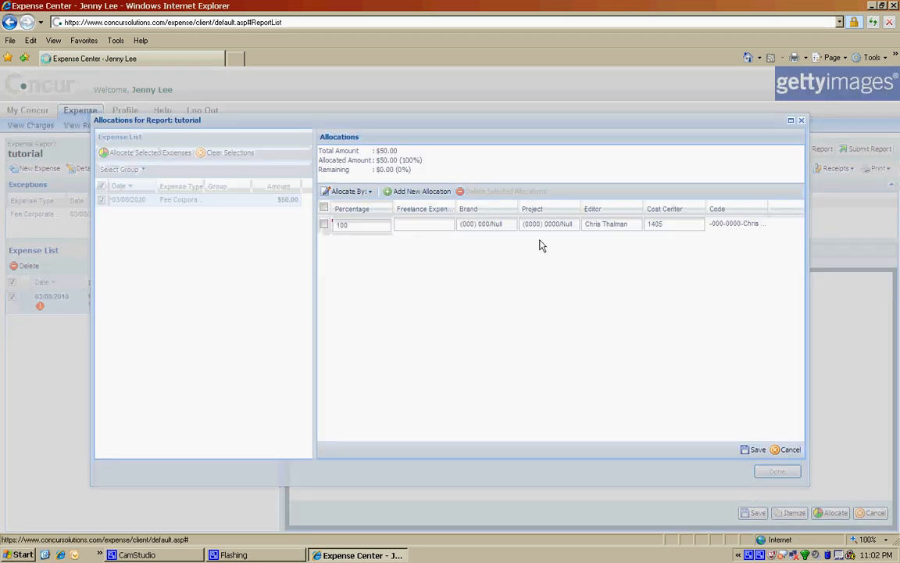
click(494, 225)
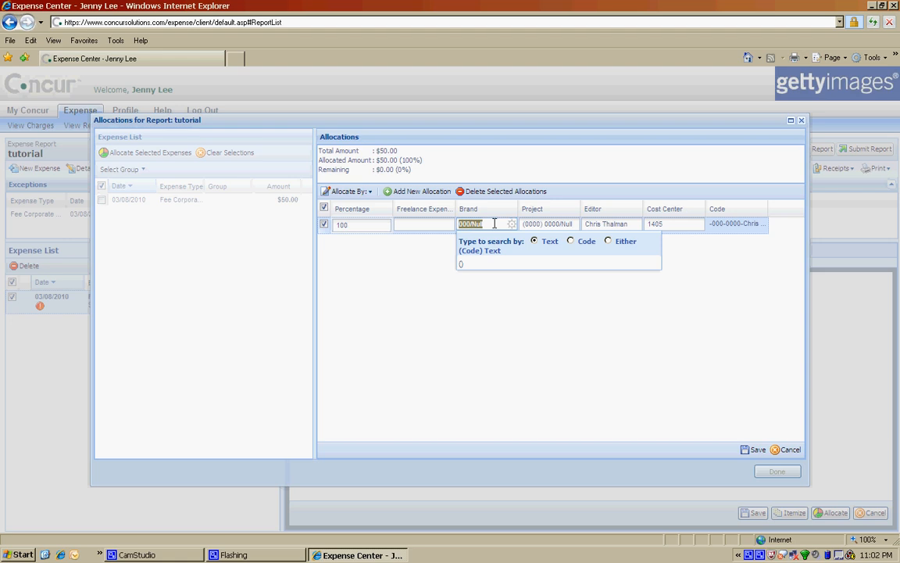
text(942)
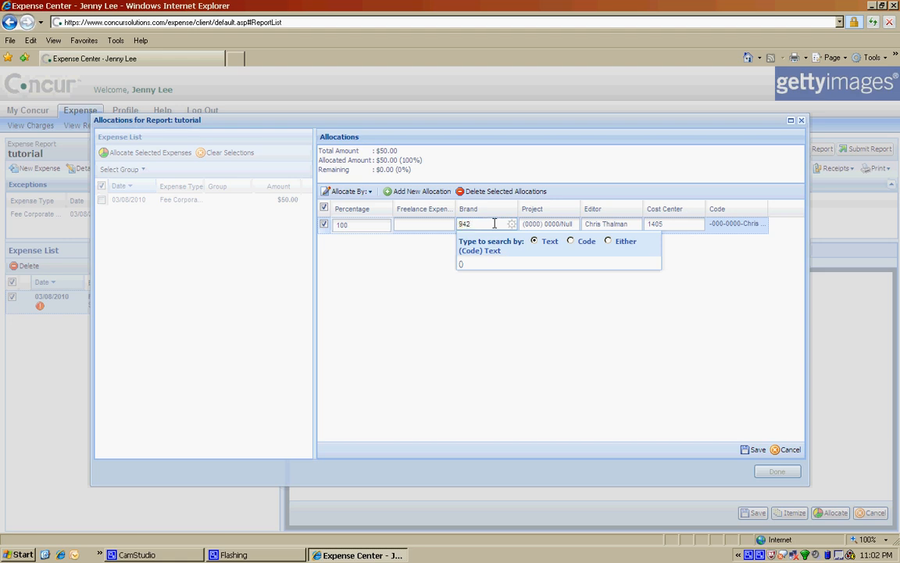
click(496, 266)
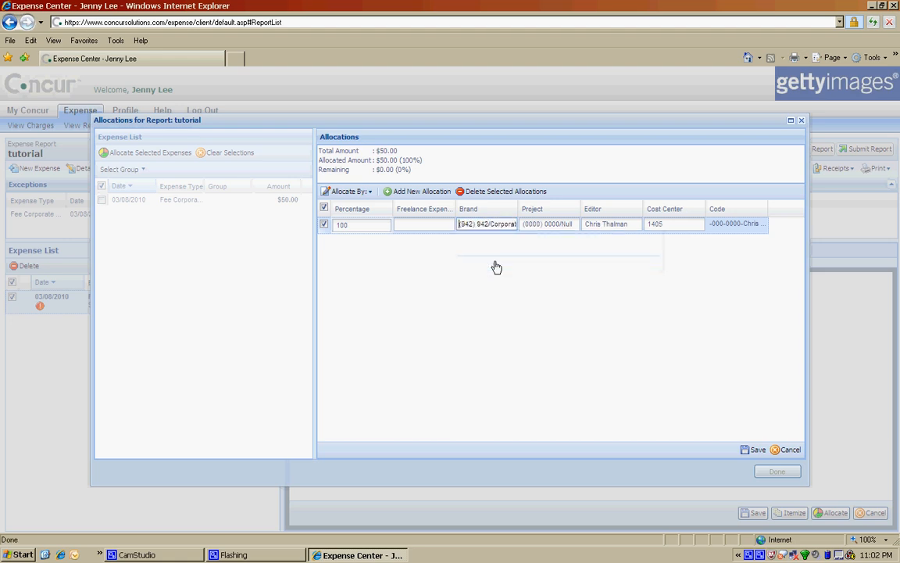
click(747, 451)
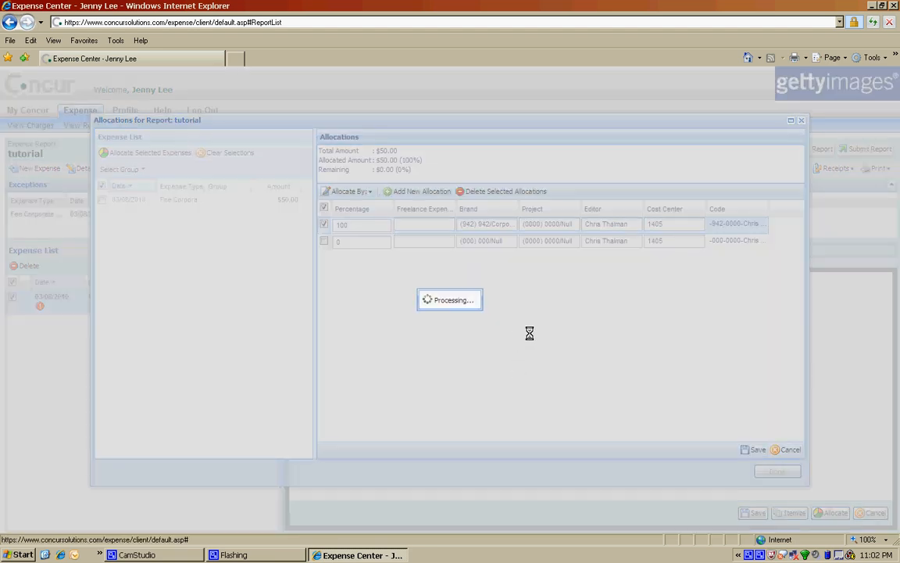
click(458, 314)
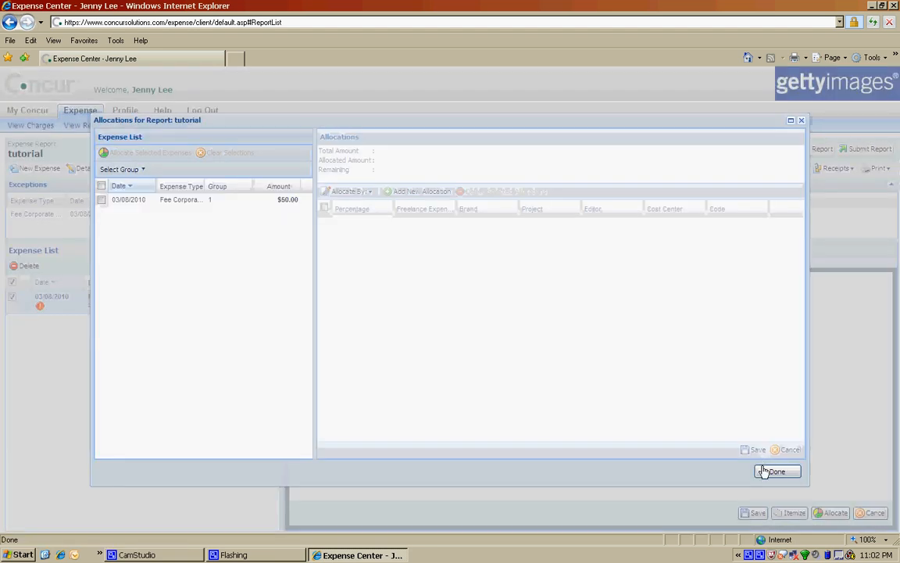
click(766, 474)
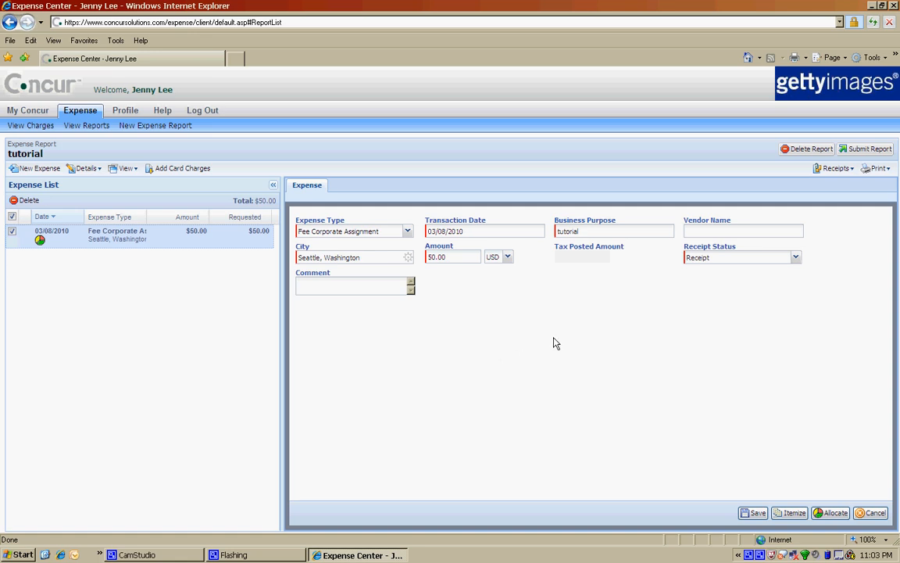
- Attach the receipt image 78068953.jpg from the Concur training folder to the expense report
click(836, 170)
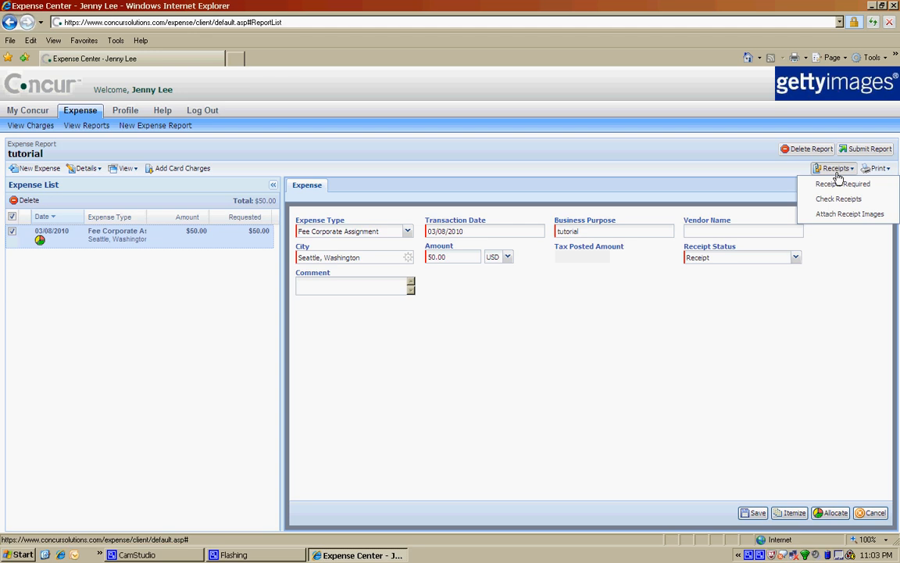
click(835, 216)
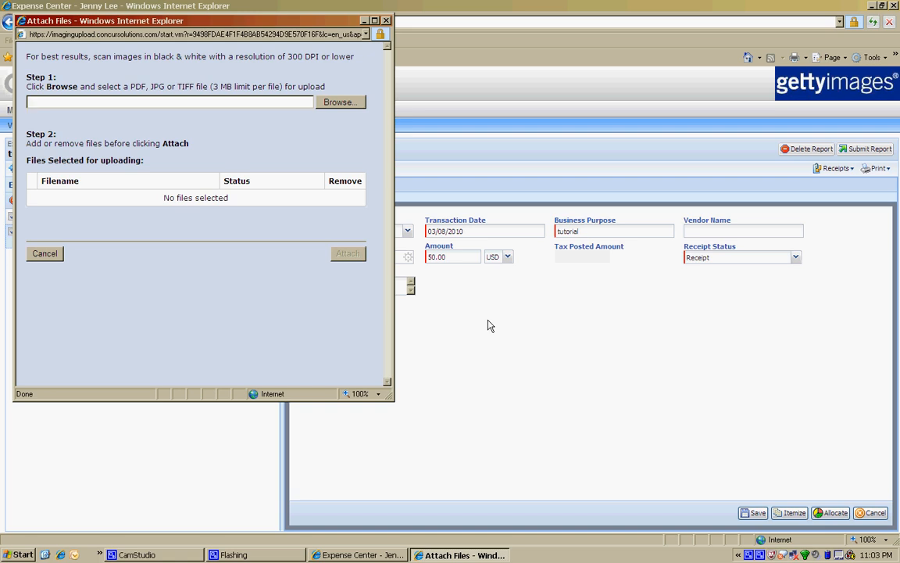
click(338, 103)
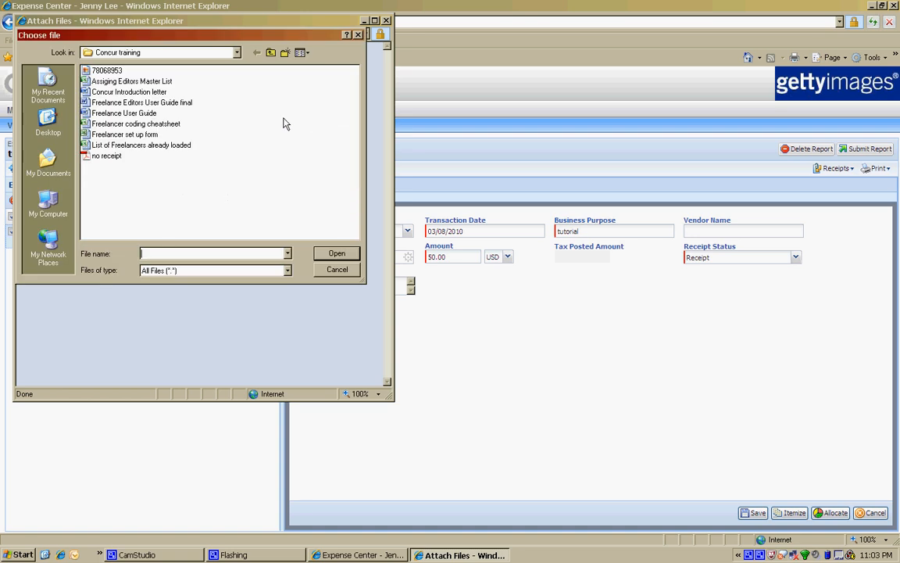
double_click(86, 70)
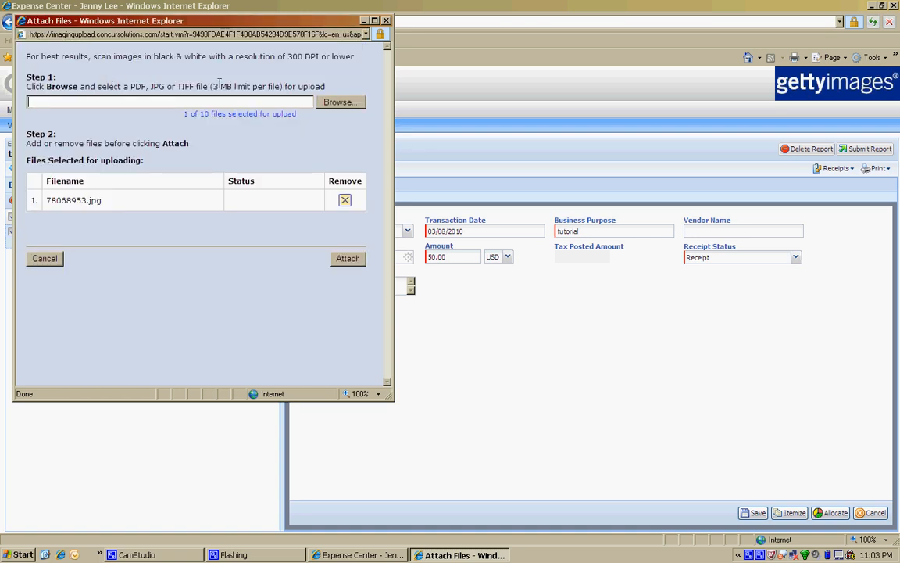
click(347, 264)
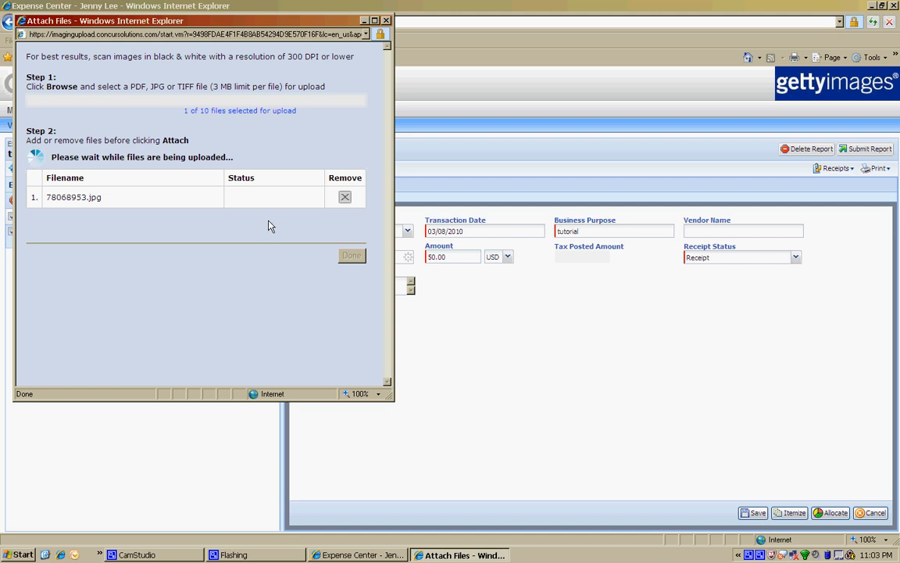
click(345, 257)
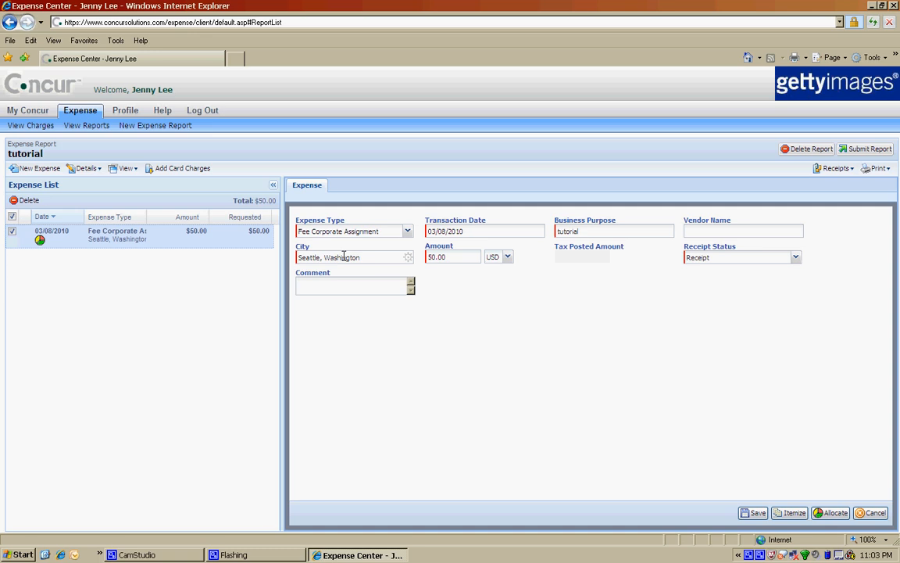
- Submit the tutorial expense report, accepting the final review and assigning the editor by name as the Approval Level 1 approver
click(859, 156)
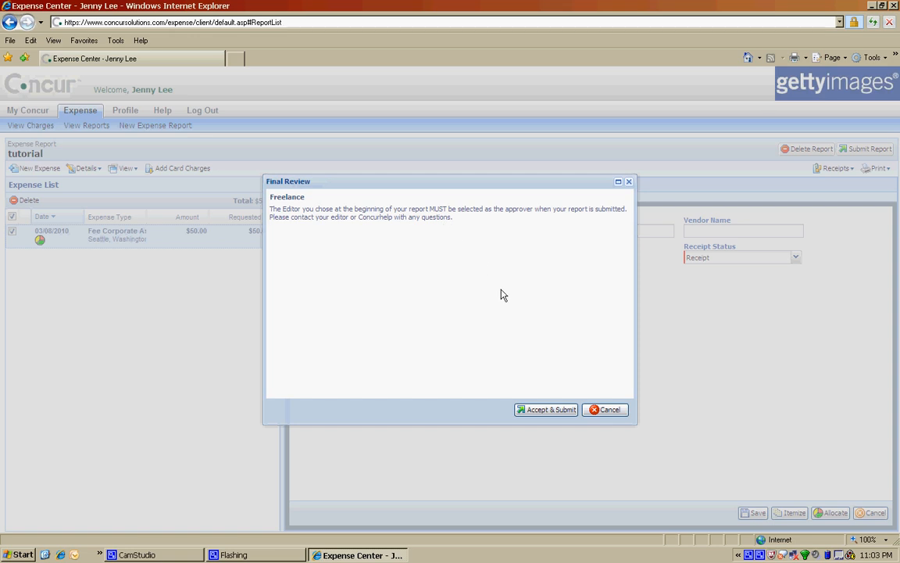
click(545, 410)
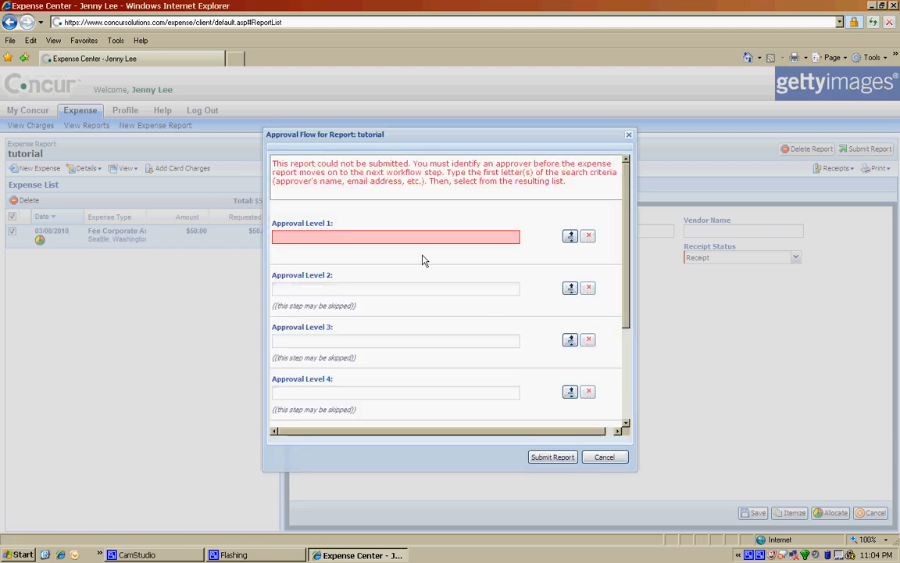
click(369, 237)
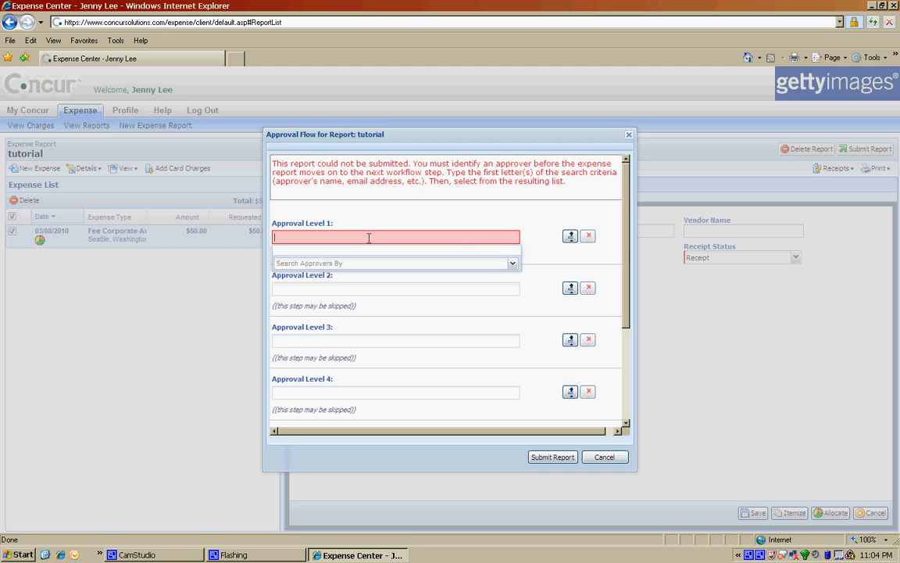
text(thal)
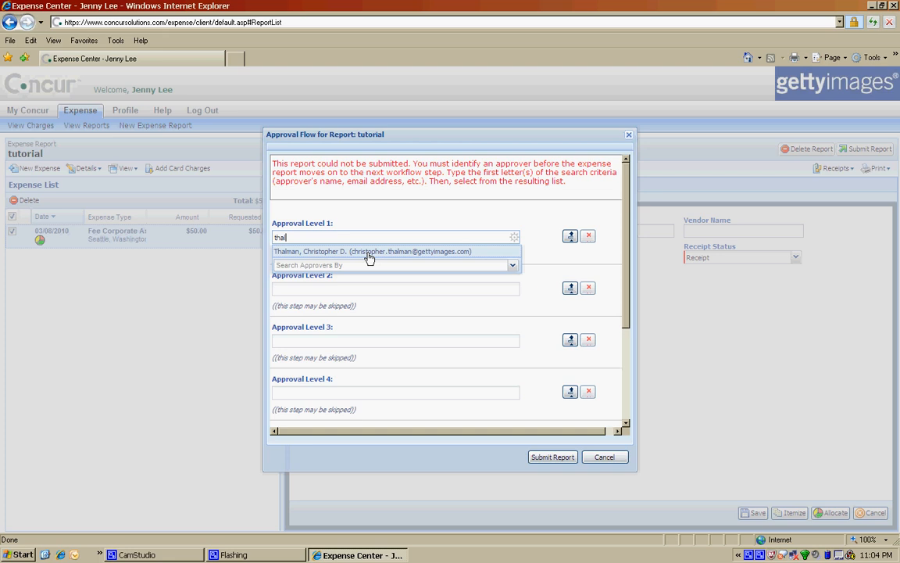
click(369, 254)
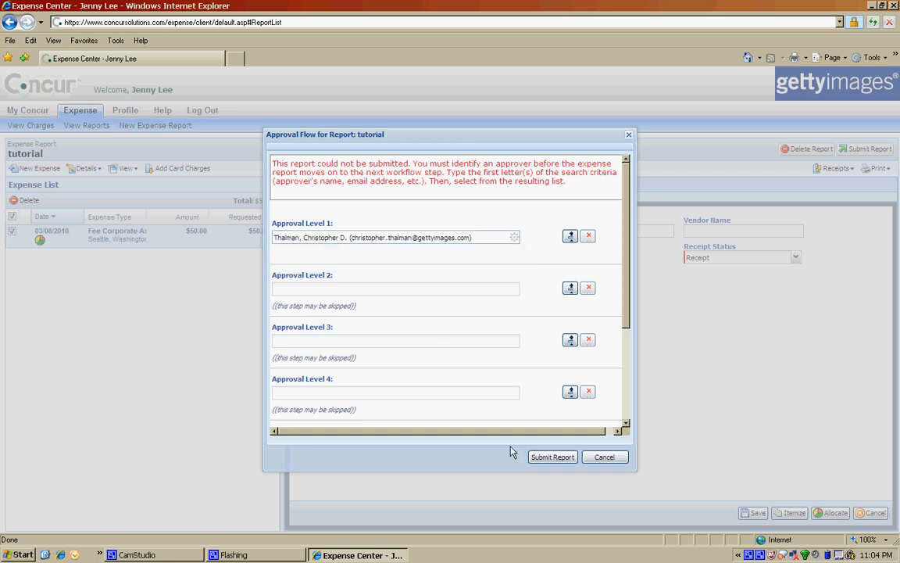
click(548, 458)
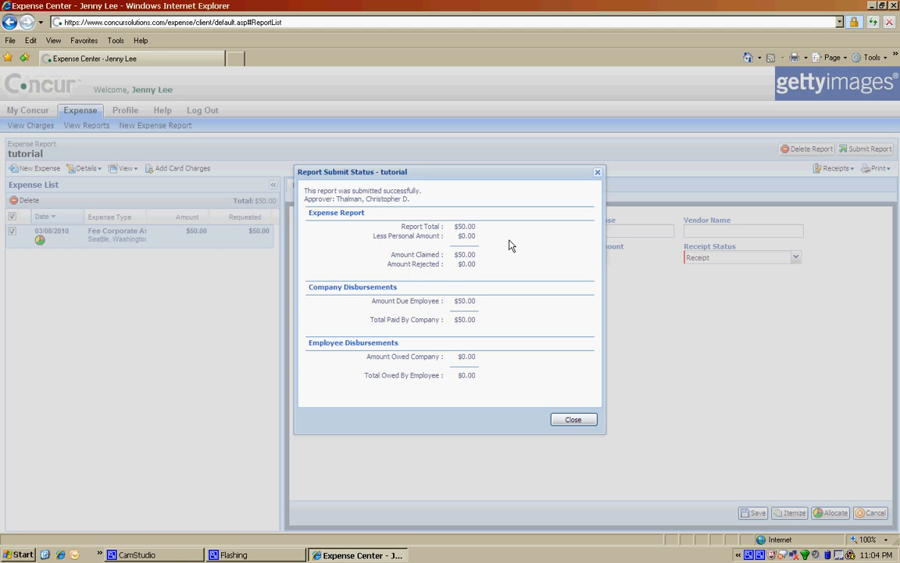
click(584, 421)
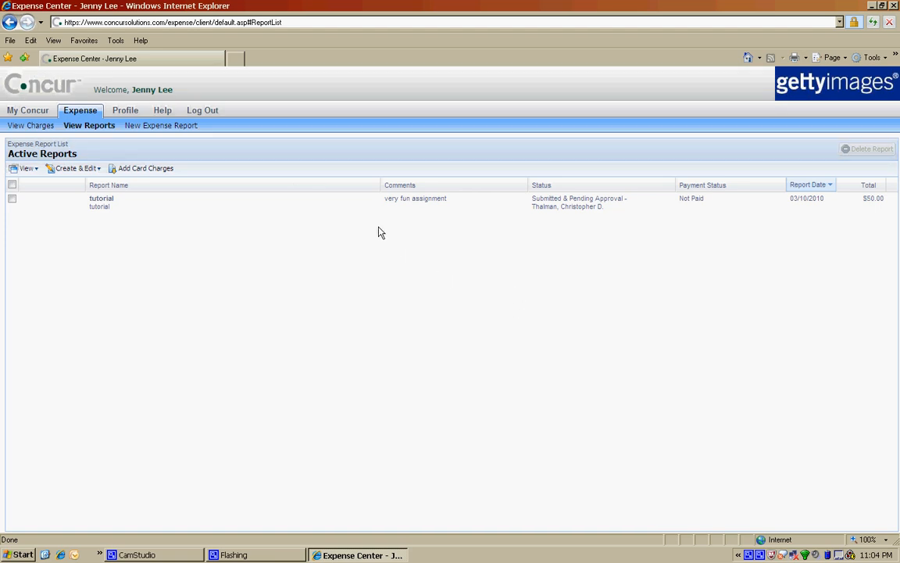
- Examine the expense report list and the status and date filters available for viewing reports
click(81, 128)
click(36, 169)
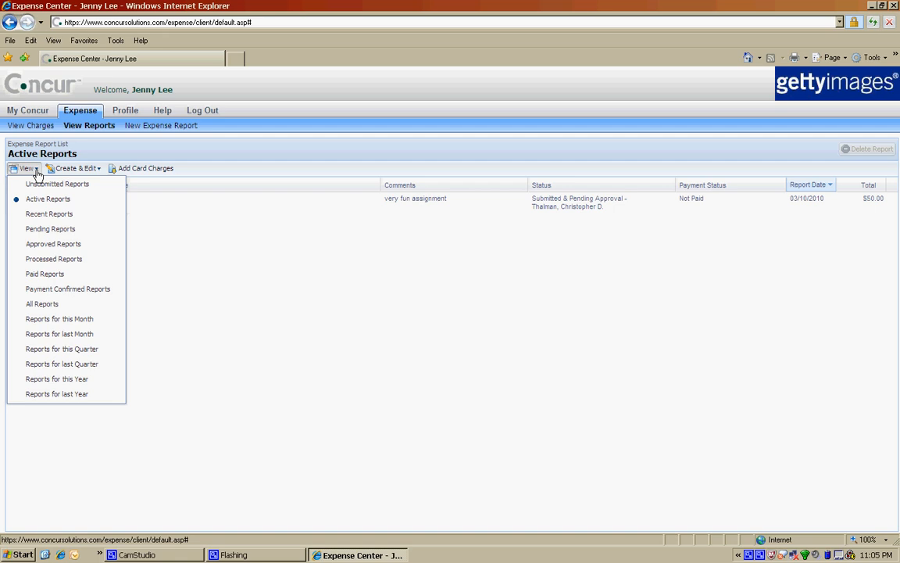
click(237, 257)
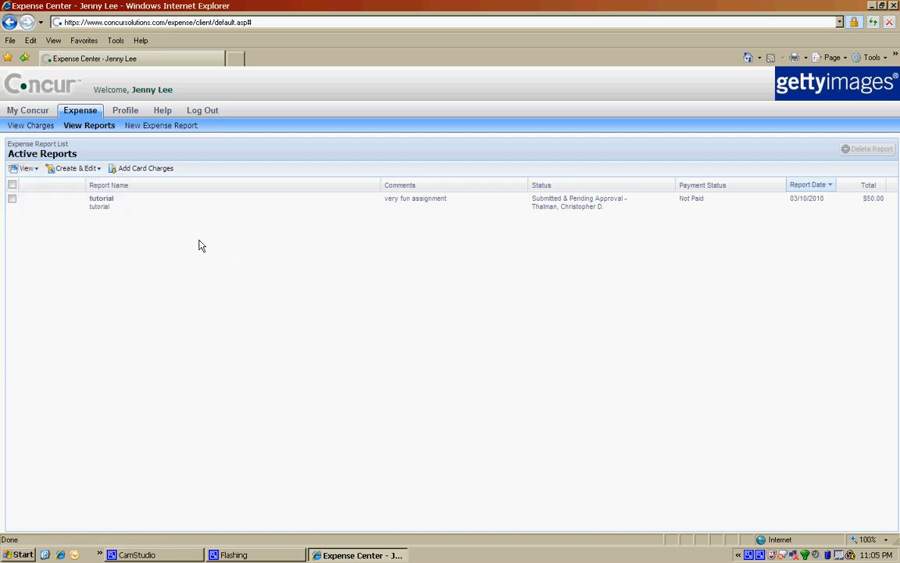